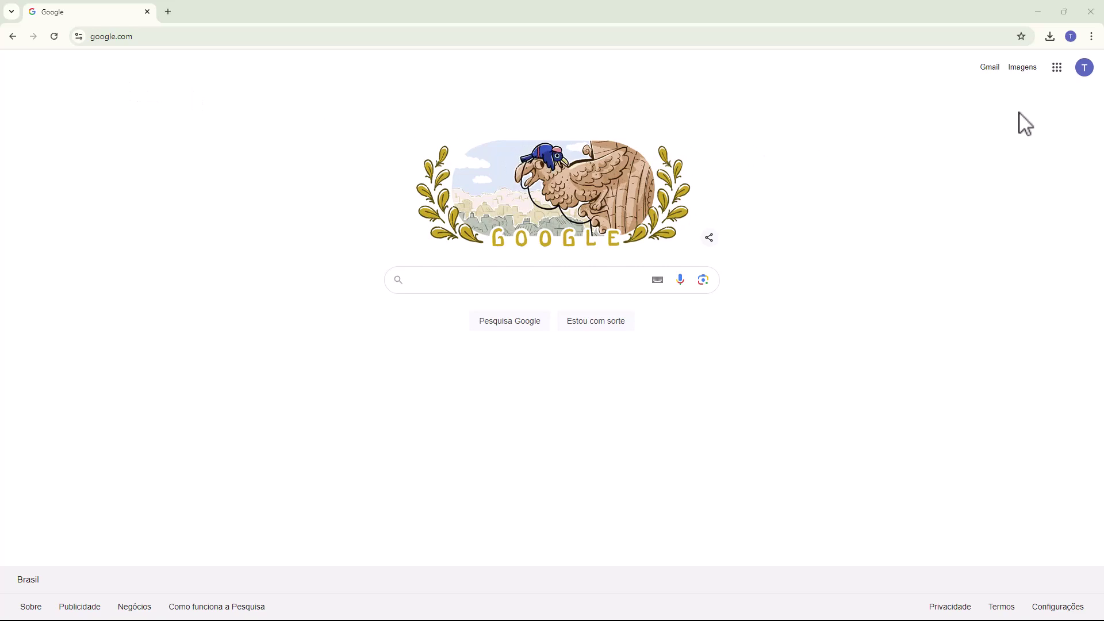
# Step: Launch Google Drive from the Google apps grid on google.com
pyautogui.click(1055, 70)
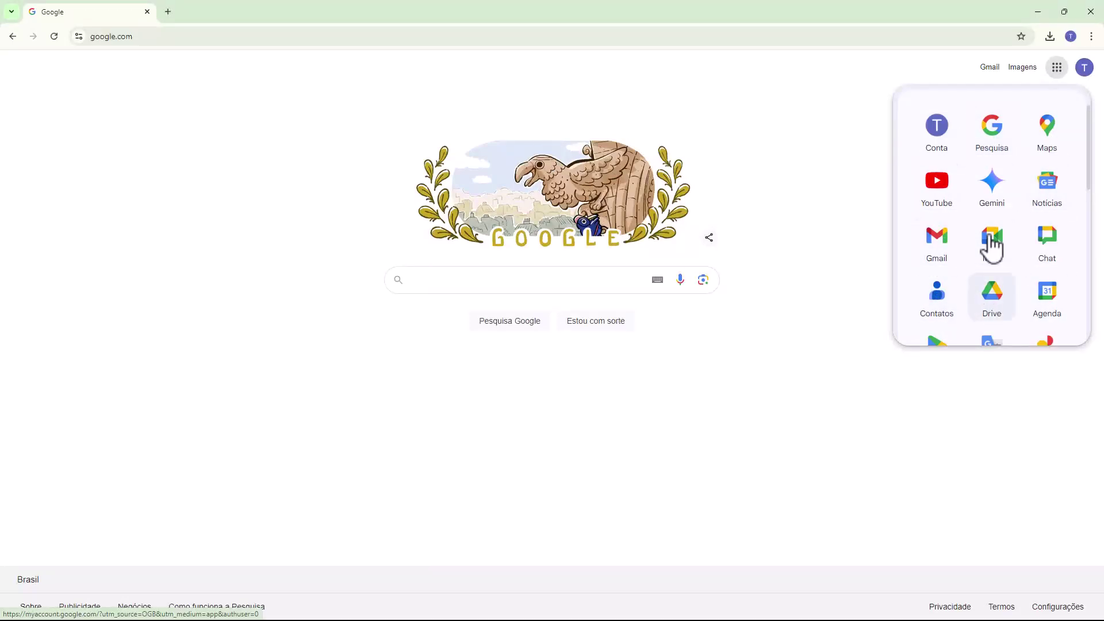
pyautogui.click(991, 303)
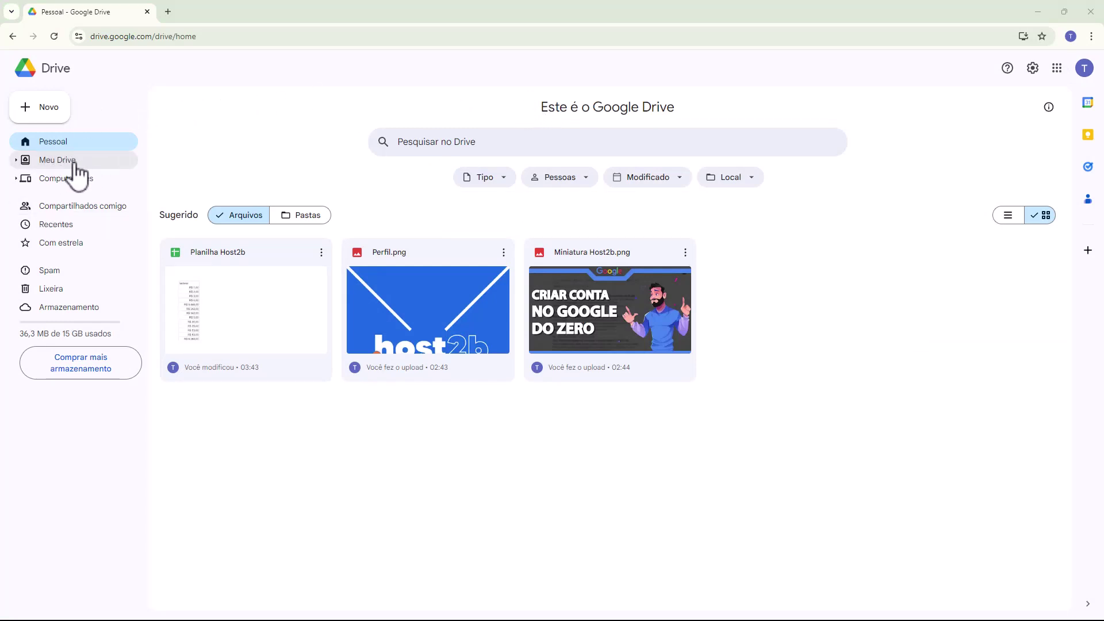
# Step: Show Meu Drive to list the Nova Pasta and Pasta de Arquivos folders and three files
pyautogui.click(58, 161)
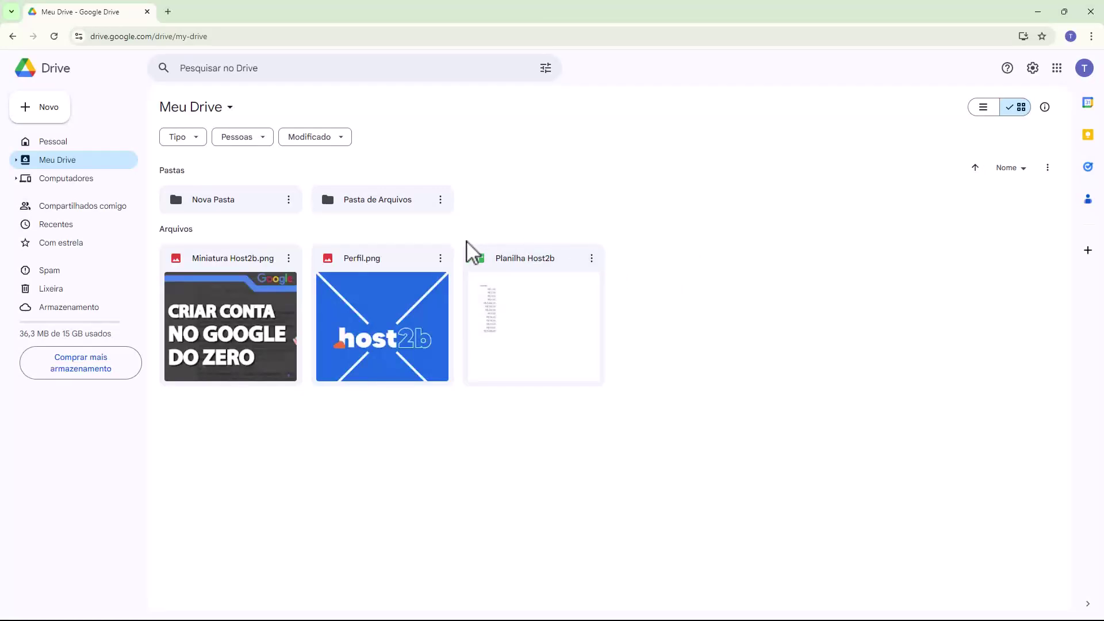
pyautogui.moveTo(333, 260)
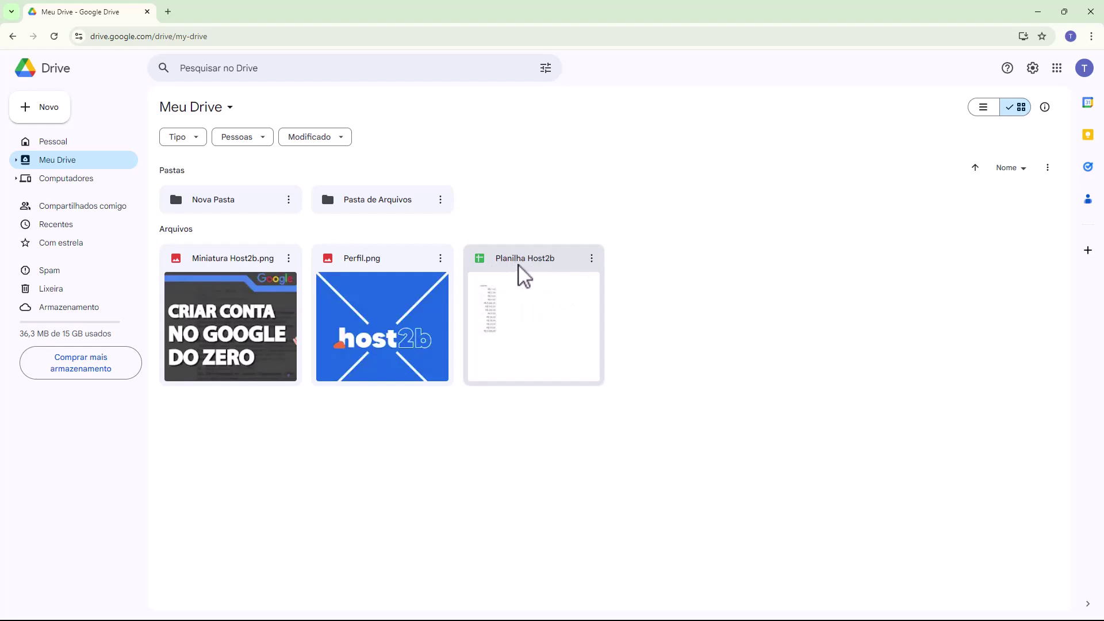
# Step: Open the Compartilhar settings for the Planilha Host2b spreadsheet from its three-dot menu
pyautogui.click(592, 258)
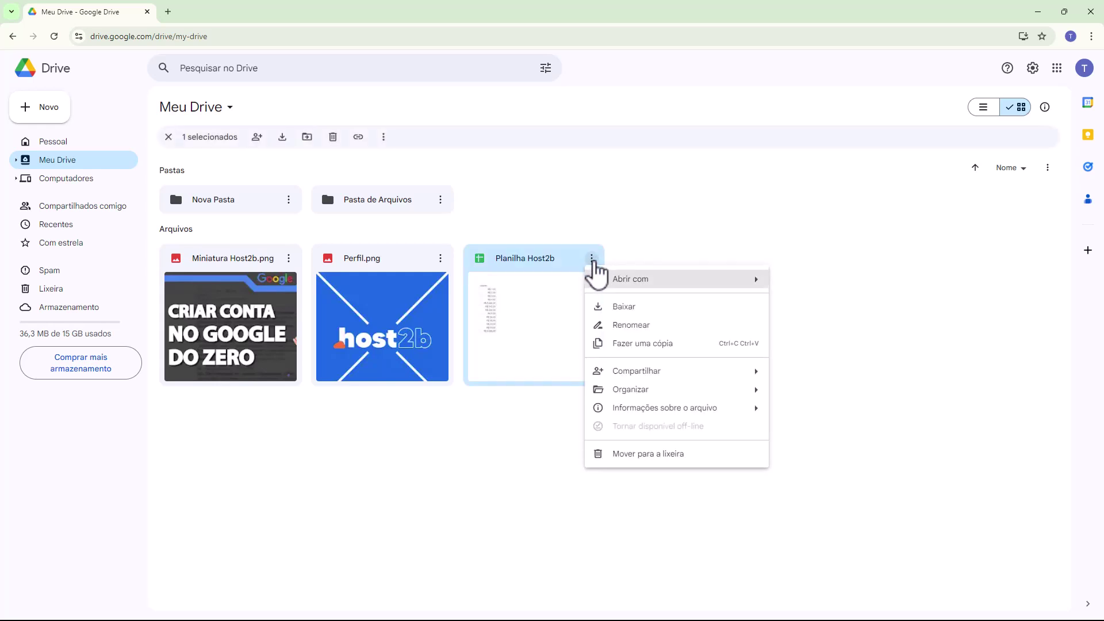
pyautogui.moveTo(611, 375)
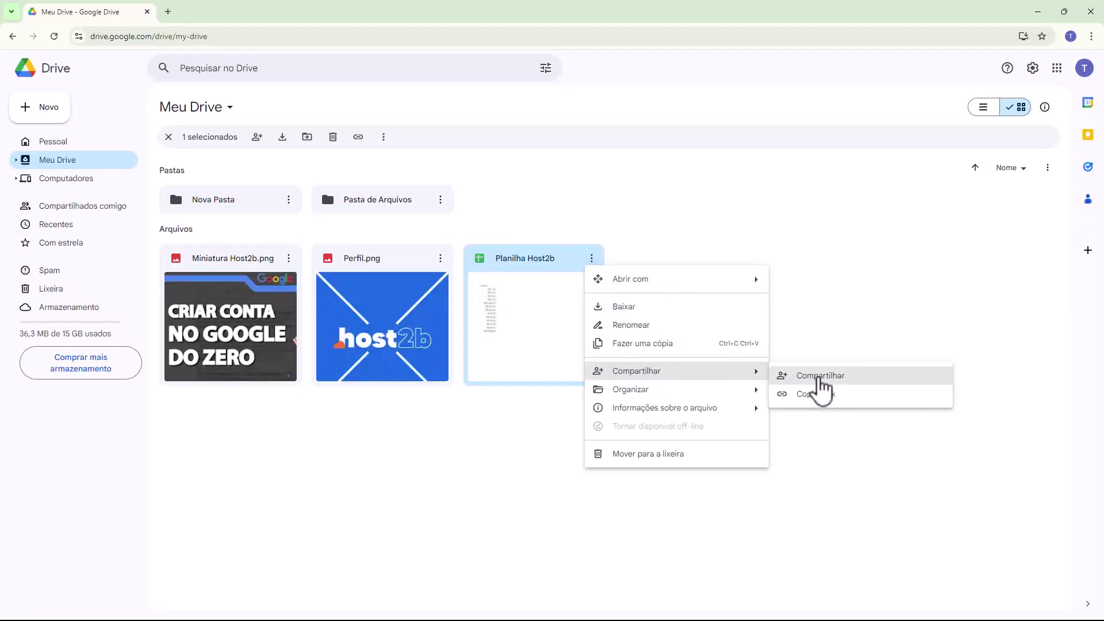
pyautogui.click(821, 376)
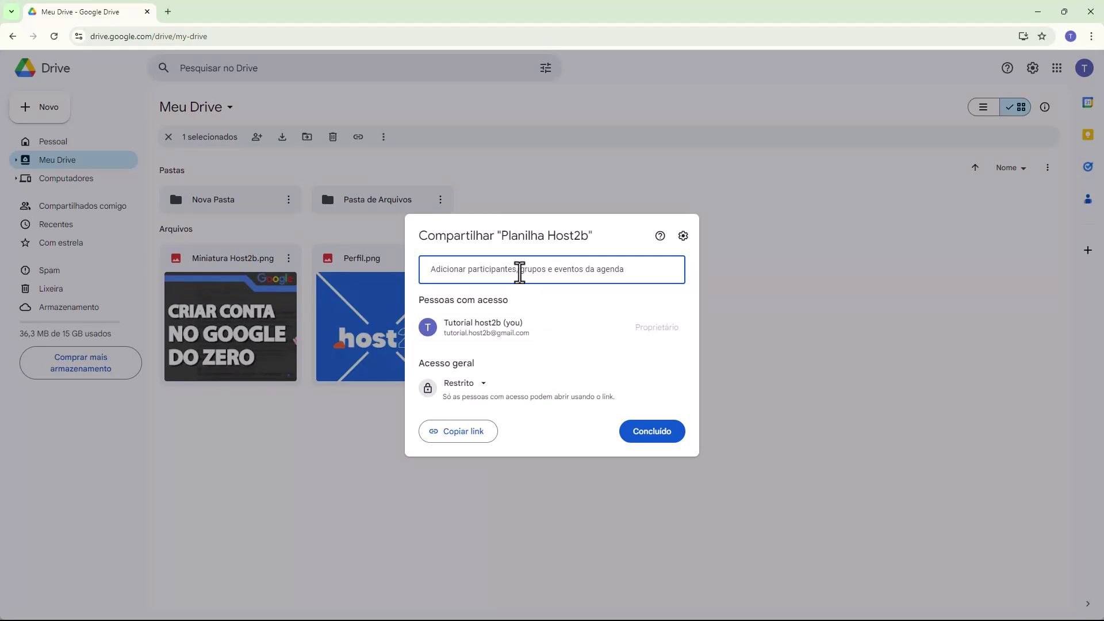
# Step: Paste the contact's e-mail address into Adicionar participantes and confirm it as an invitee
pyautogui.click(448, 270)
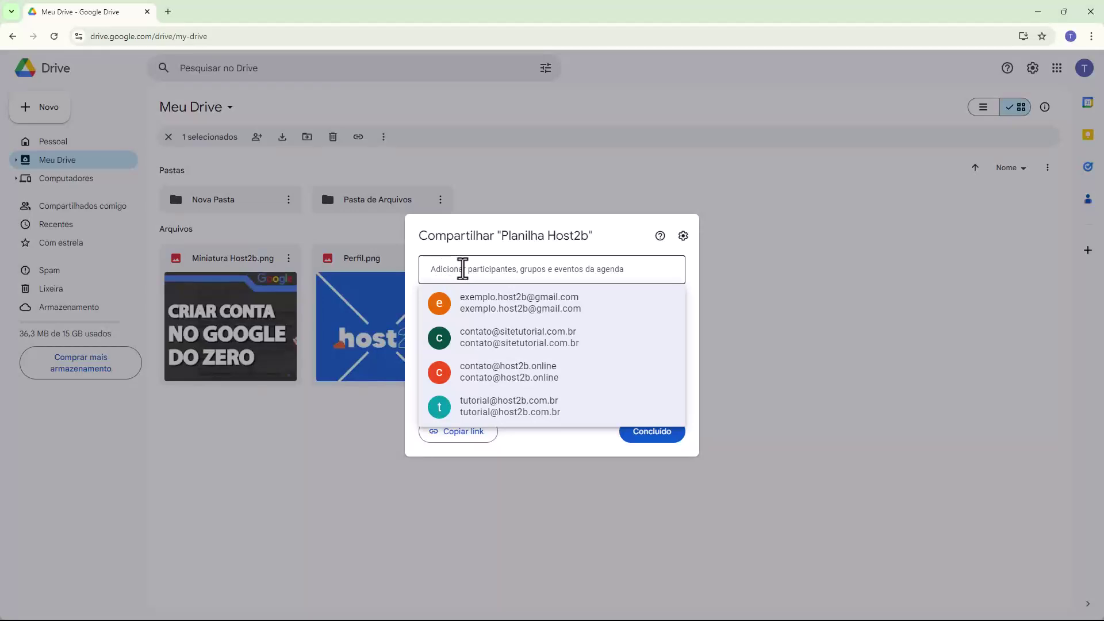
pyautogui.click(462, 268)
pyautogui.hotkey('ctrl', 'v')
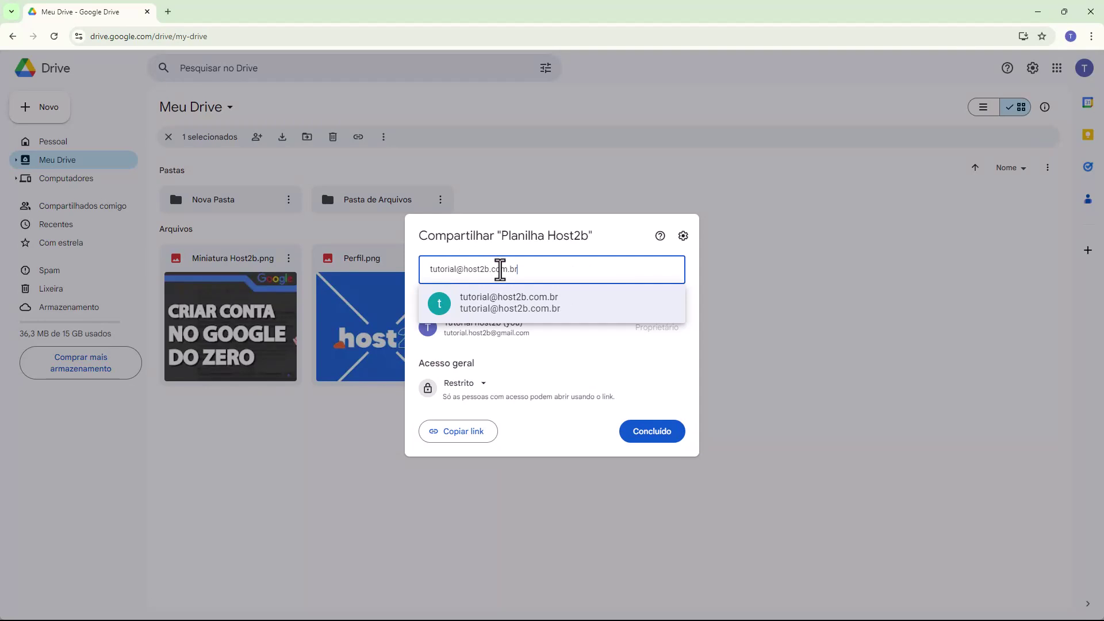
pyautogui.press('Return')
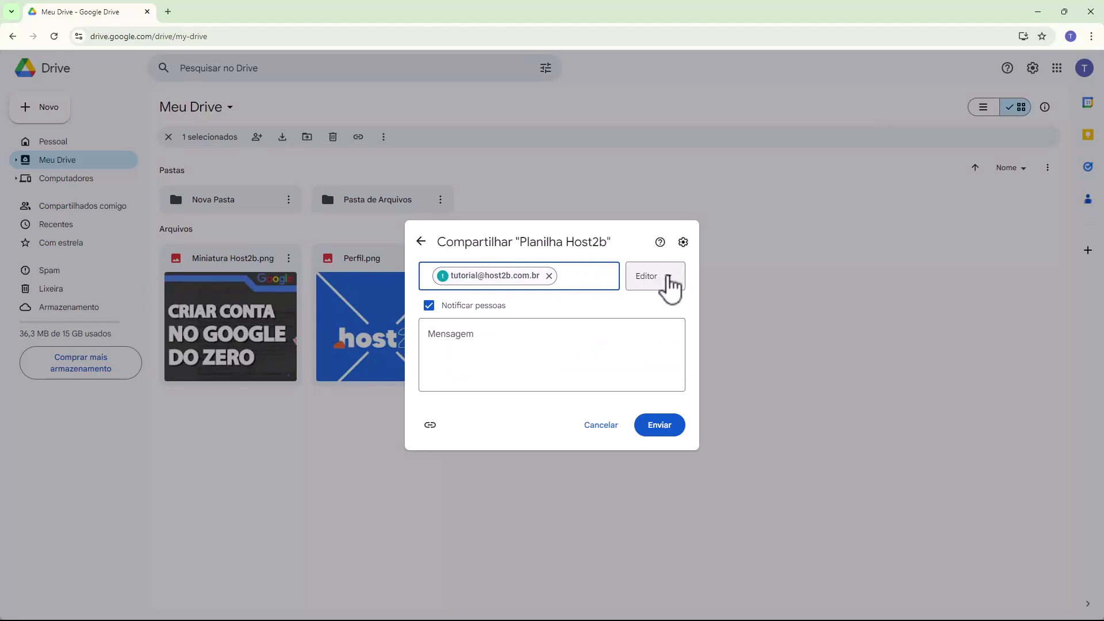
# Step: Try the invitee's Leitor and Comentador roles, then settle on Editor
pyautogui.click(658, 281)
pyautogui.click(668, 312)
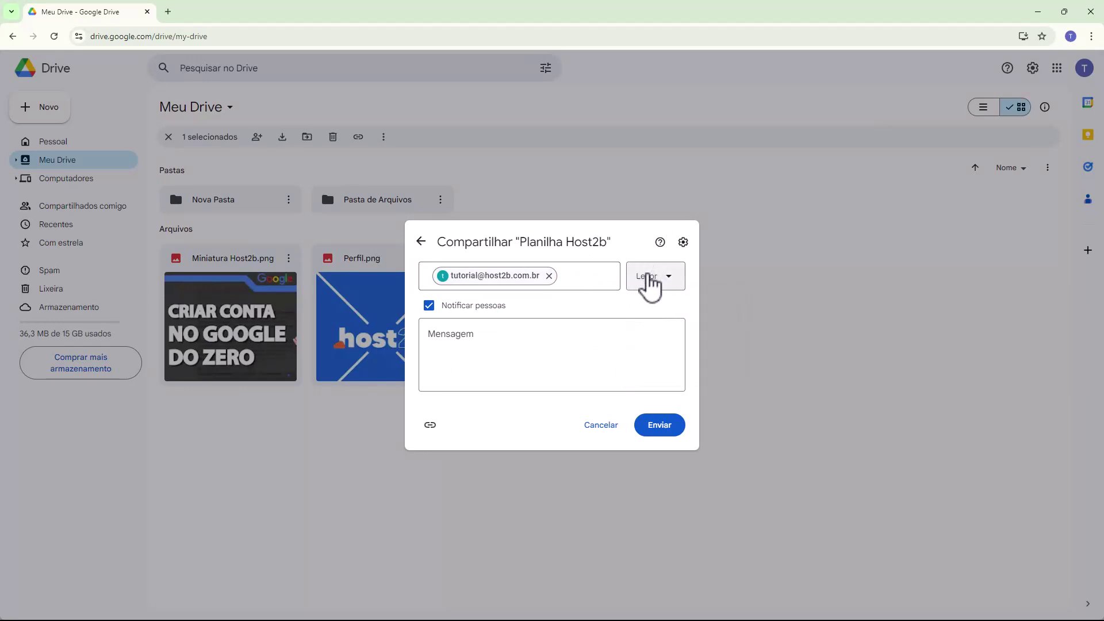
pyautogui.click(648, 280)
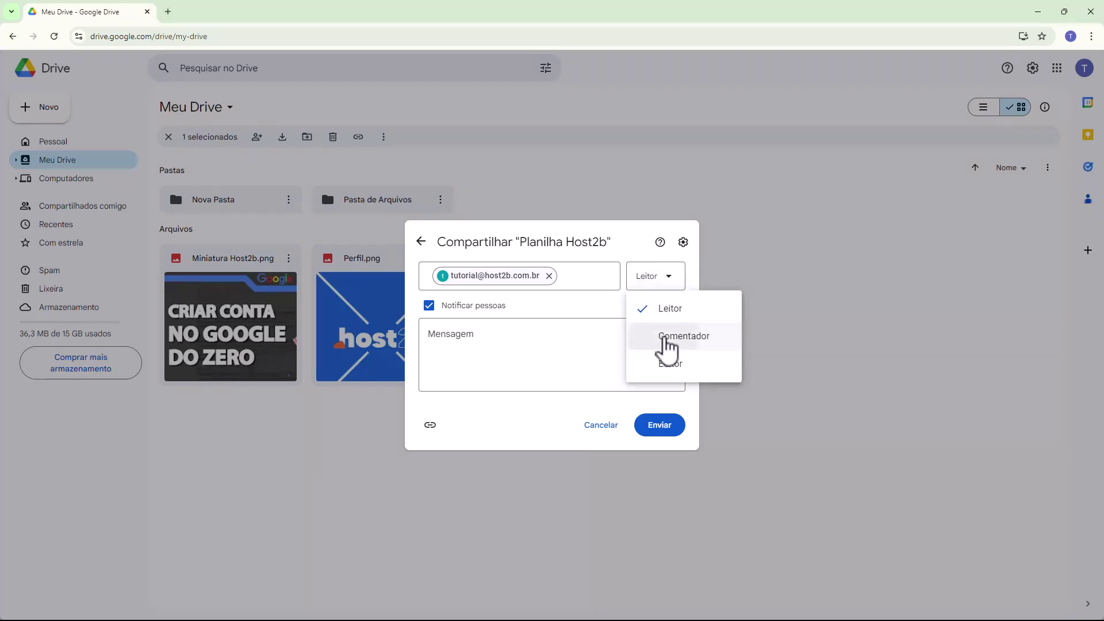
pyautogui.click(662, 336)
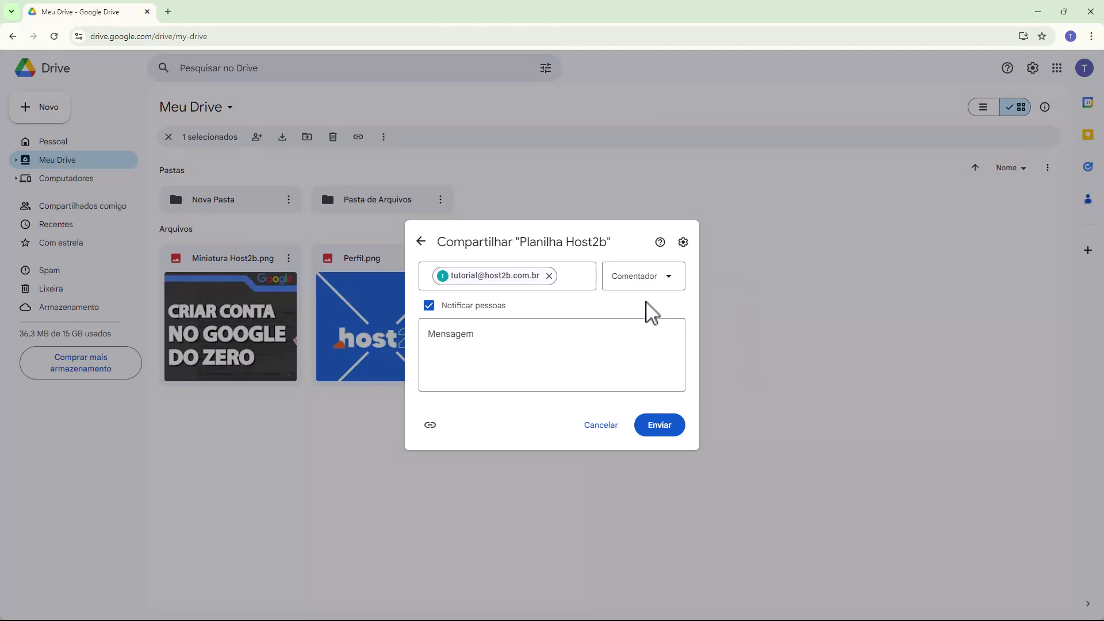
pyautogui.click(621, 275)
pyautogui.click(648, 363)
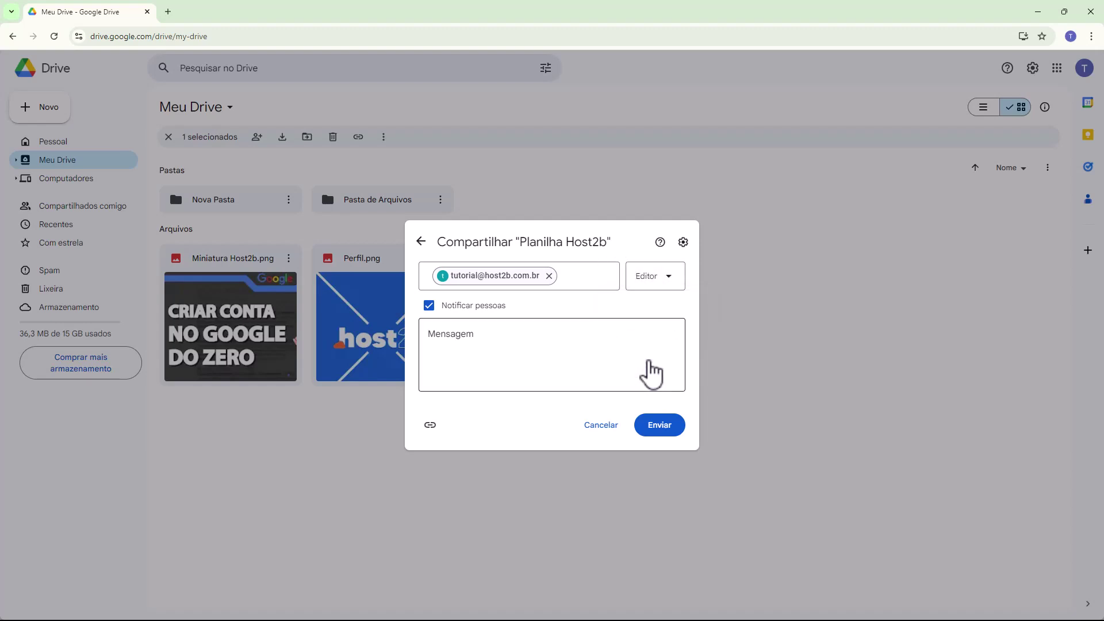
# Step: Keep the notification on, copy the spreadsheet link, and send the Editor invitation
pyautogui.click(430, 307)
pyautogui.click(431, 345)
pyautogui.click(567, 278)
pyautogui.click(499, 338)
pyautogui.click(430, 426)
pyautogui.click(654, 430)
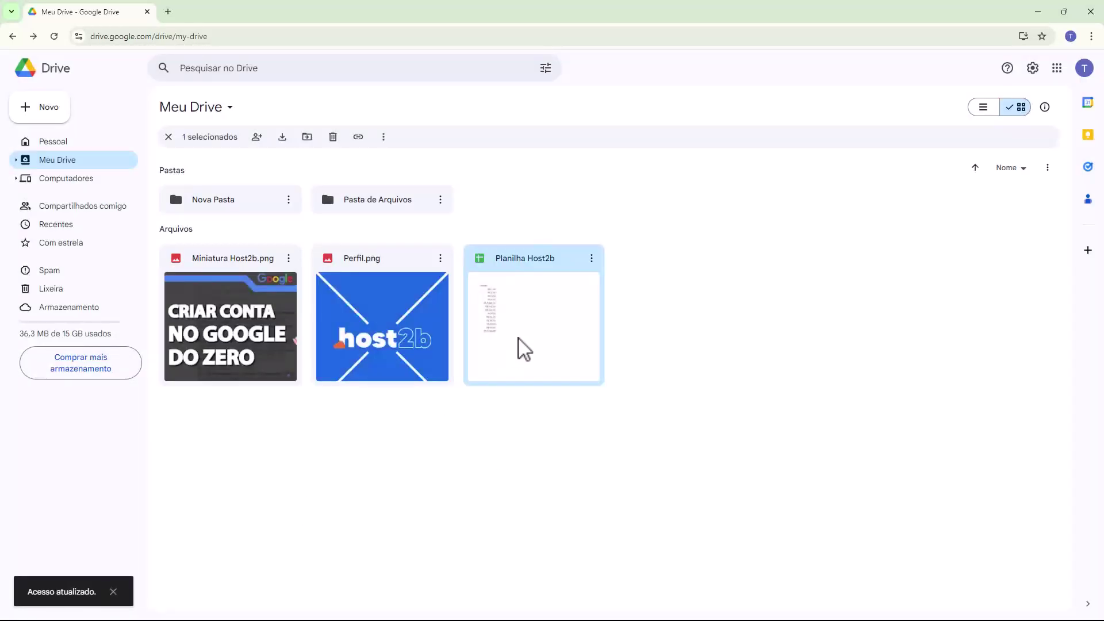
# Step: Reopen the sharing settings for Planilha Host2b
pyautogui.click(591, 262)
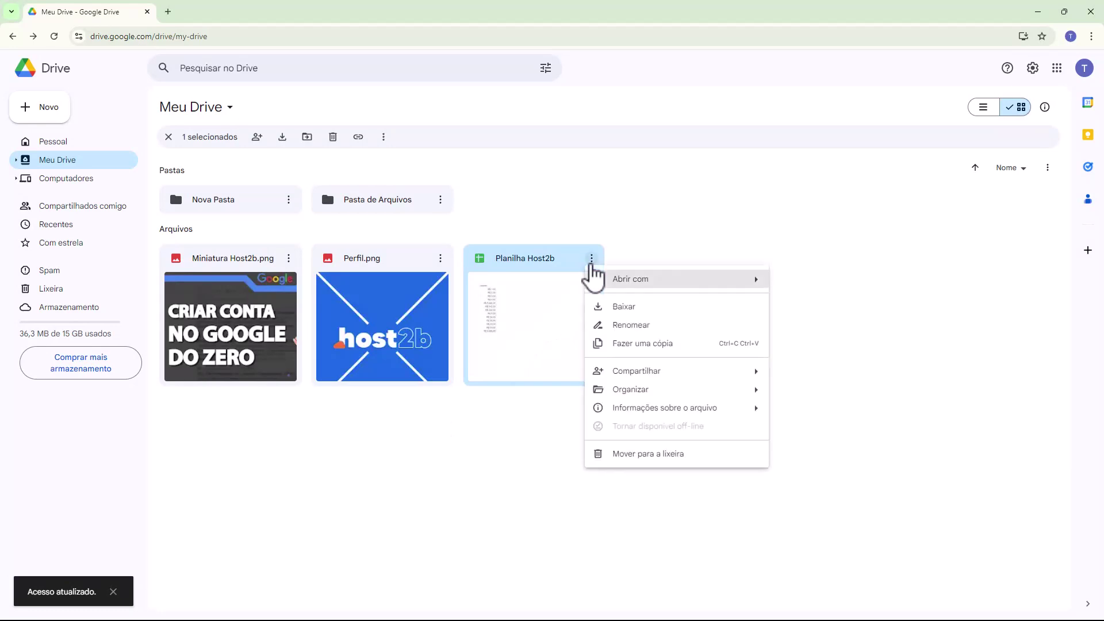
pyautogui.moveTo(760, 374)
pyautogui.click(808, 375)
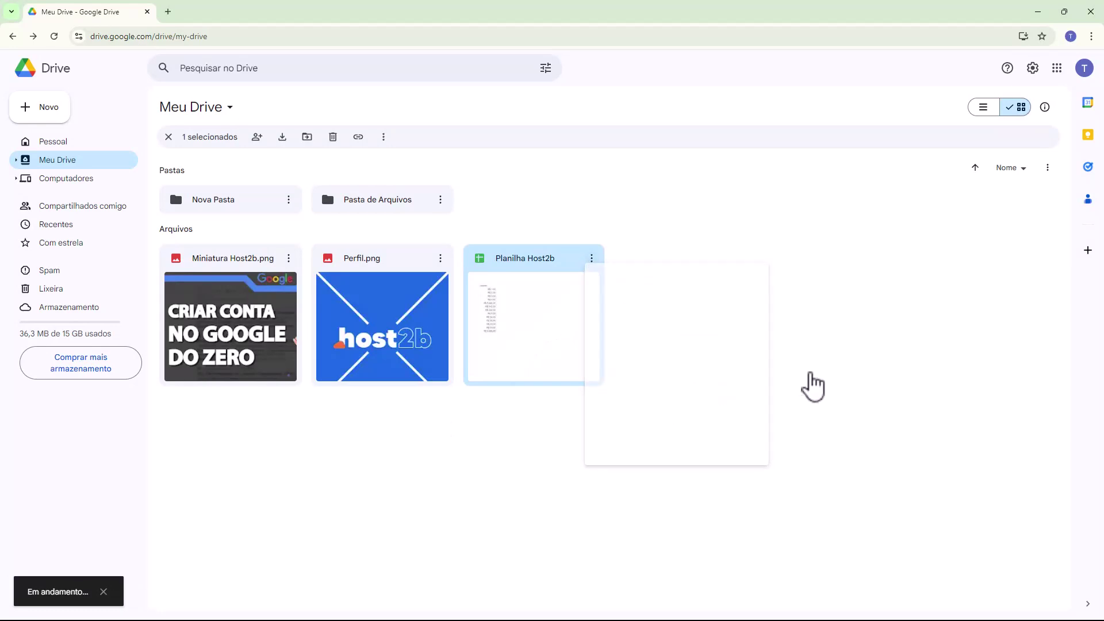
pyautogui.moveTo(453, 309); pyautogui.dragTo(494, 333)
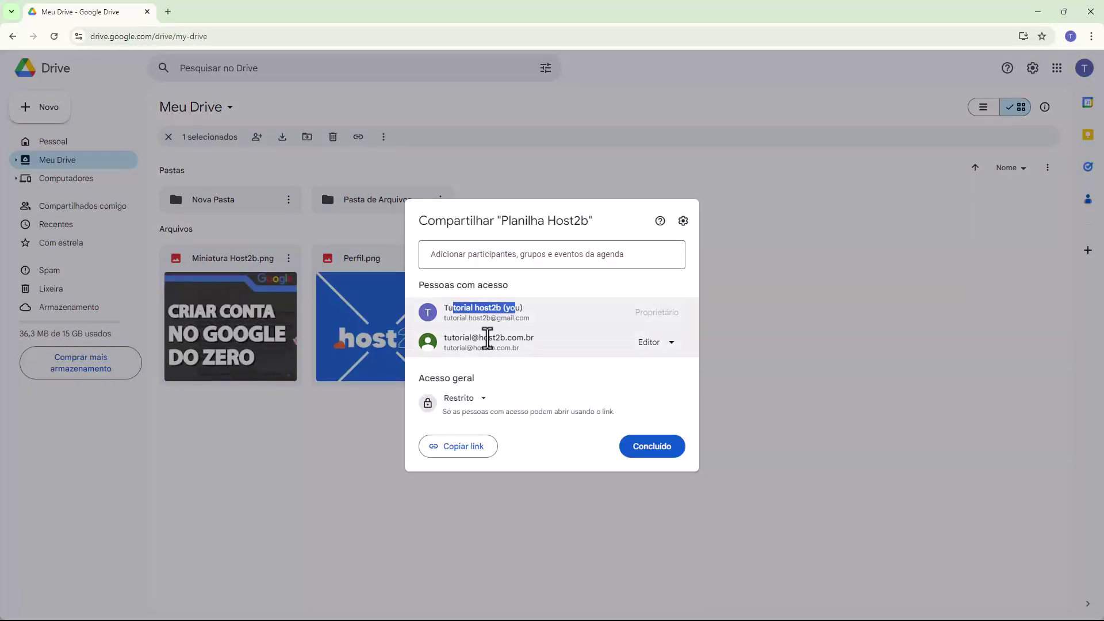
pyautogui.click(476, 377)
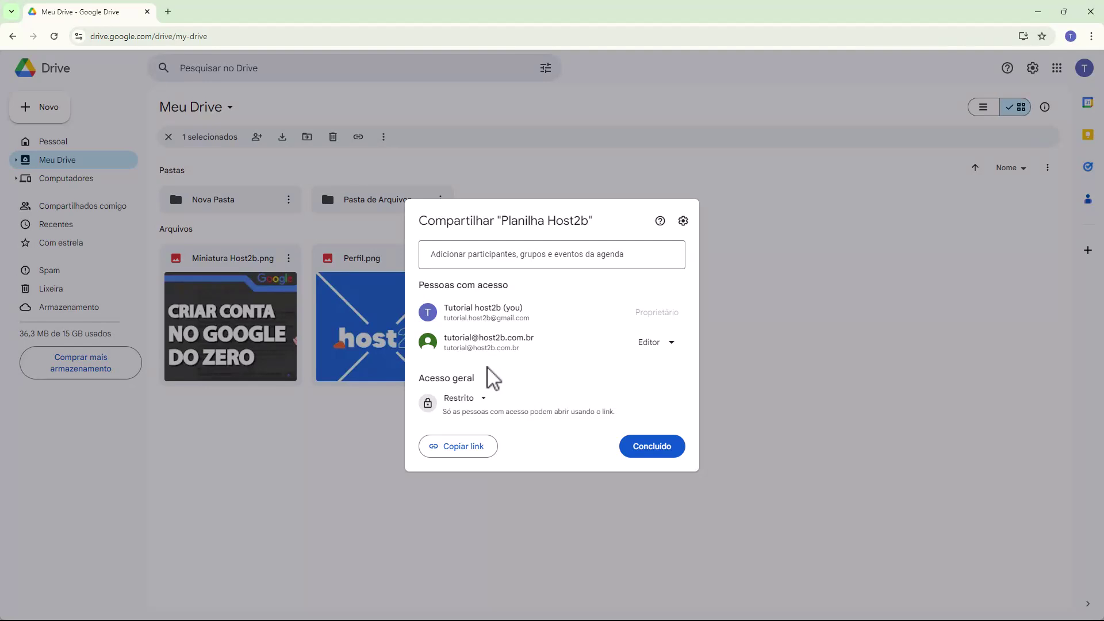
pyautogui.moveTo(421, 379); pyautogui.dragTo(483, 393)
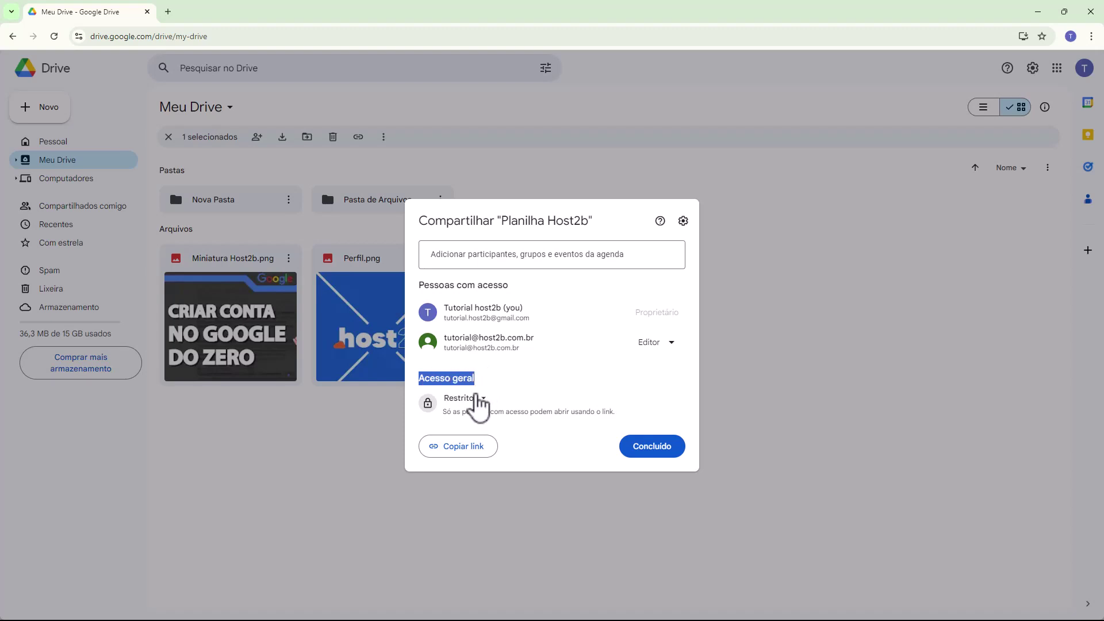
# Step: Set general access to Qualquer pessoa com o link with the Leitor role
pyautogui.click(471, 399)
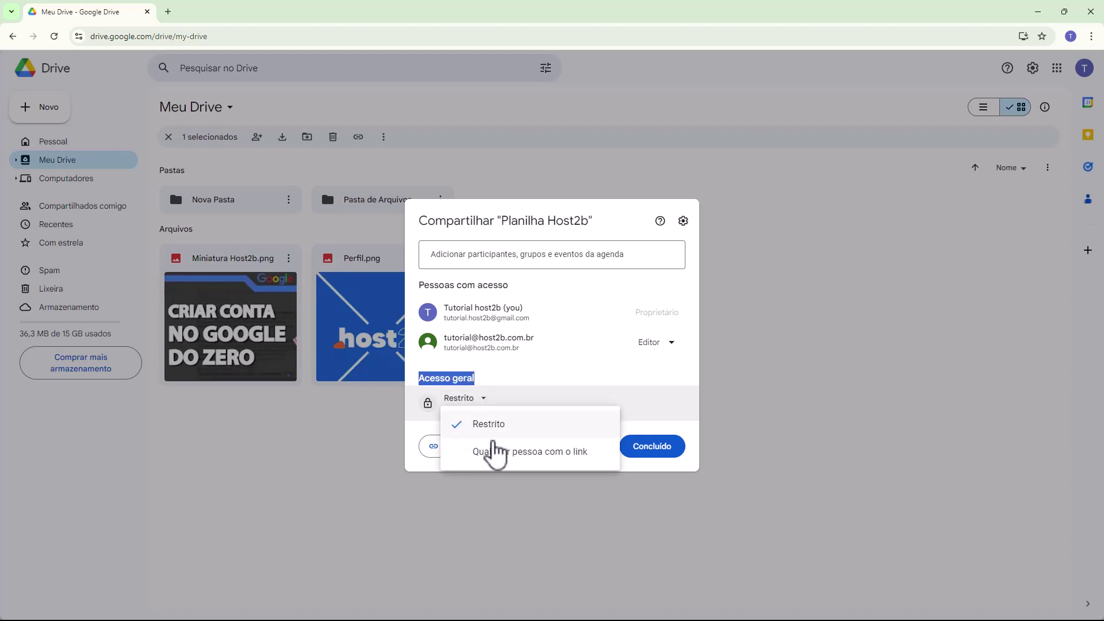
pyautogui.click(528, 453)
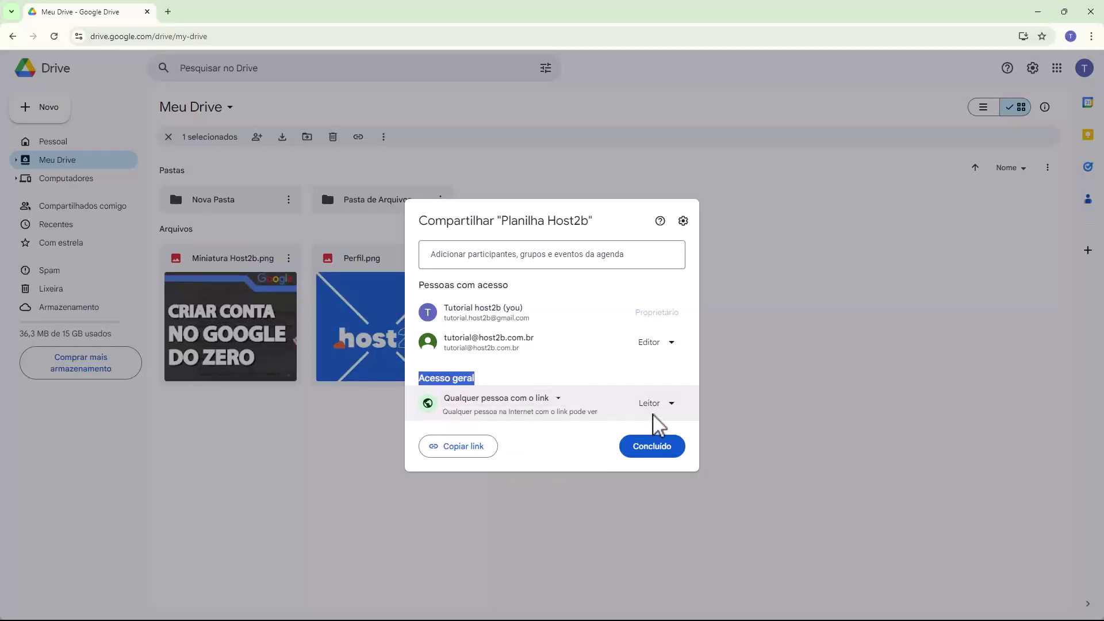
pyautogui.click(649, 408)
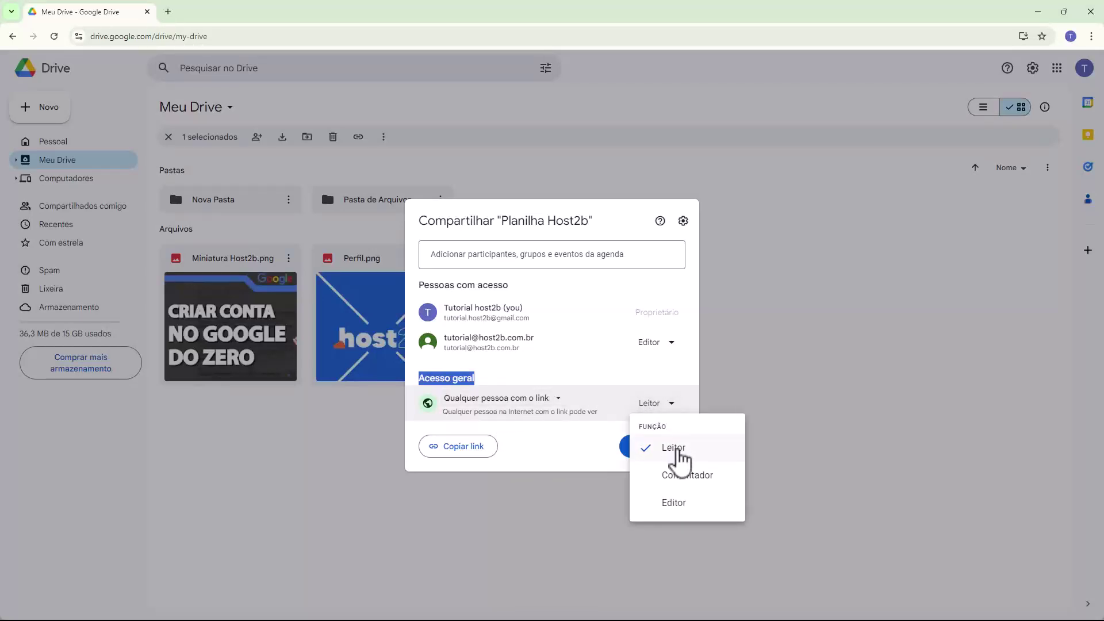
pyautogui.click(663, 502)
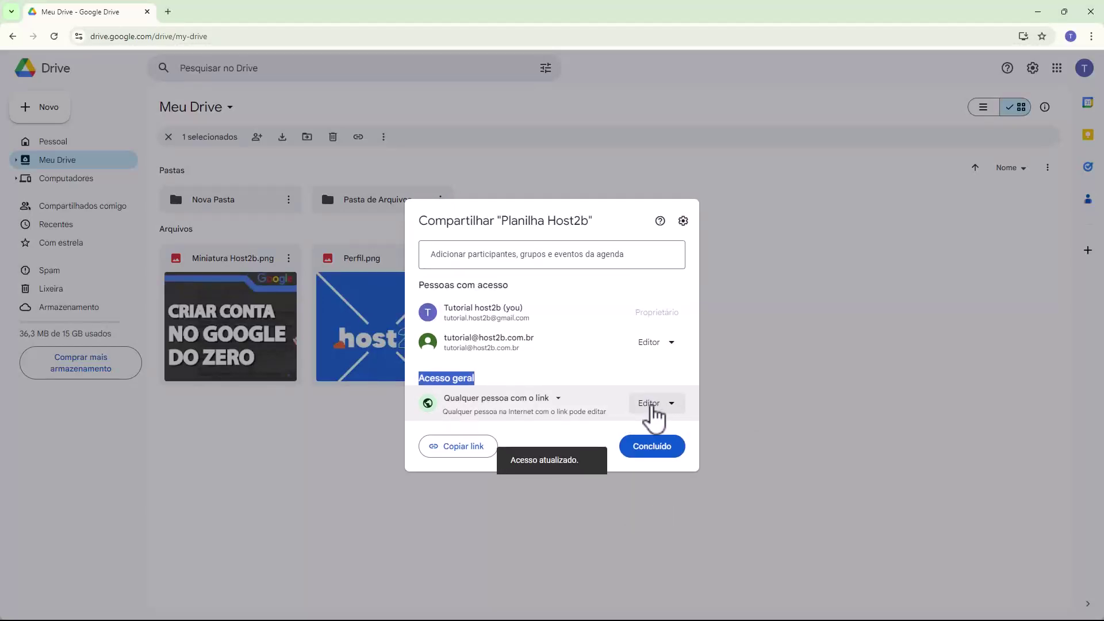
pyautogui.click(652, 406)
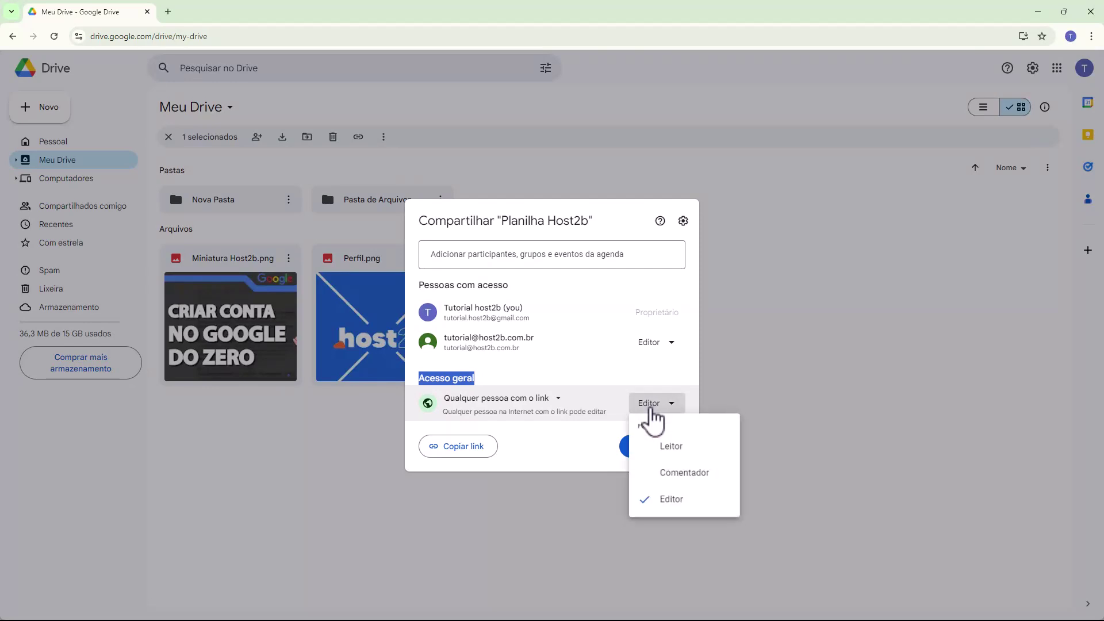
pyautogui.click(668, 449)
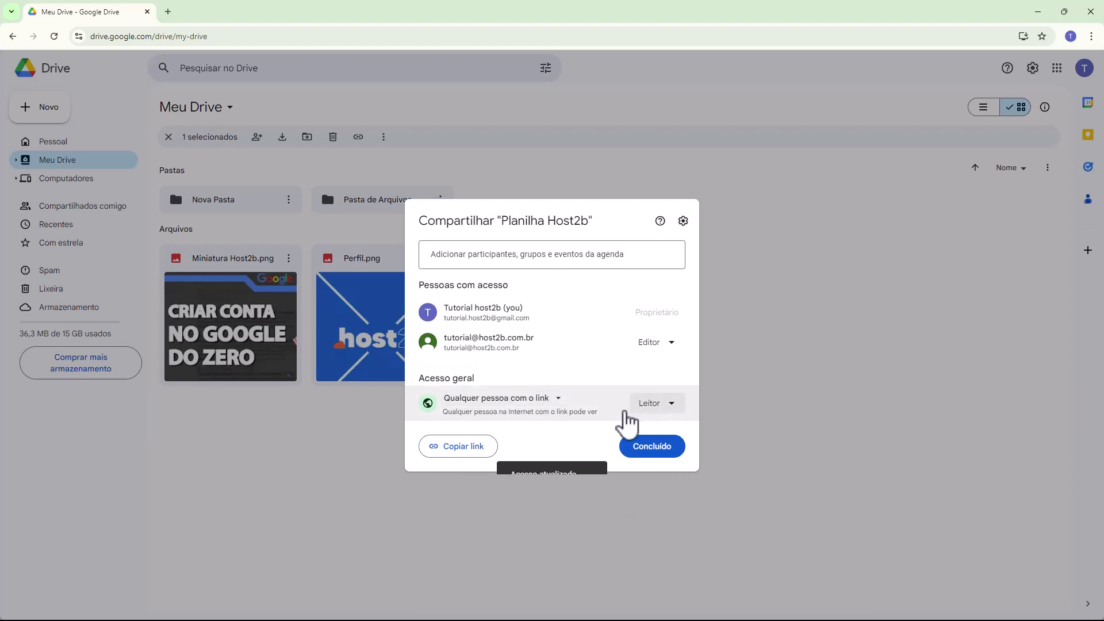
# Step: Copy the spreadsheet's sharing link and paste it into a new tab's address bar
pyautogui.moveTo(446, 339); pyautogui.dragTo(529, 350)
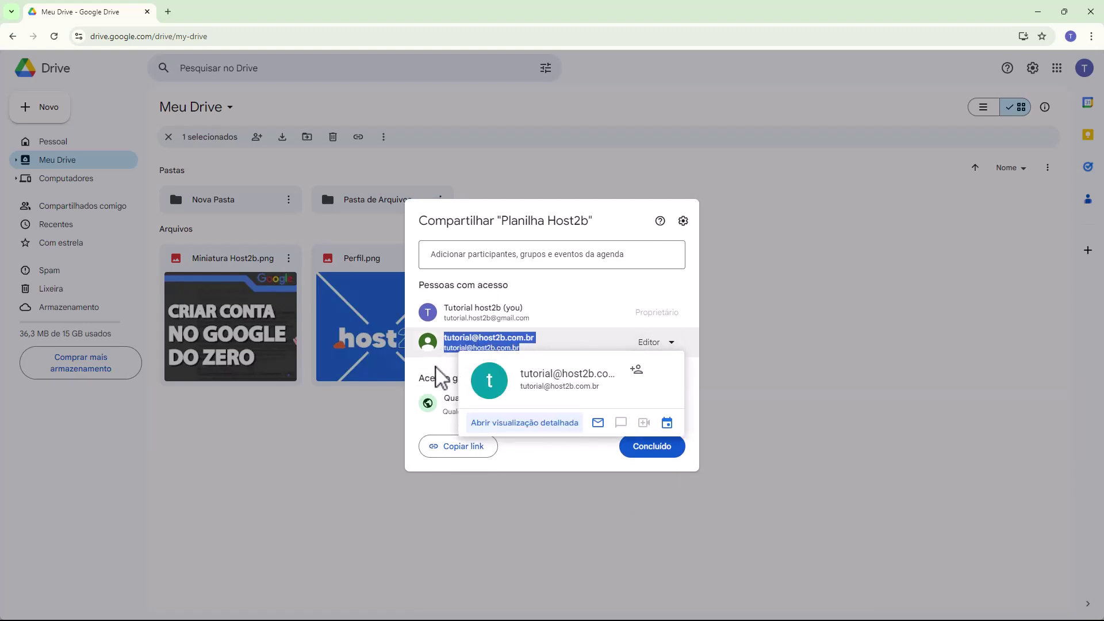
pyautogui.click(457, 390)
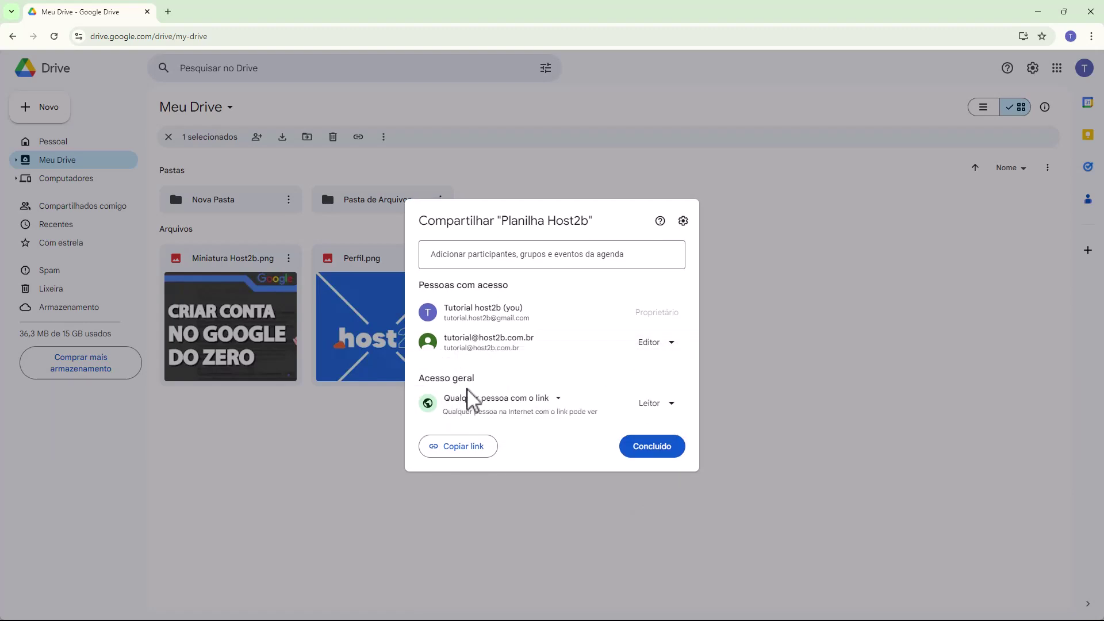
pyautogui.click(461, 446)
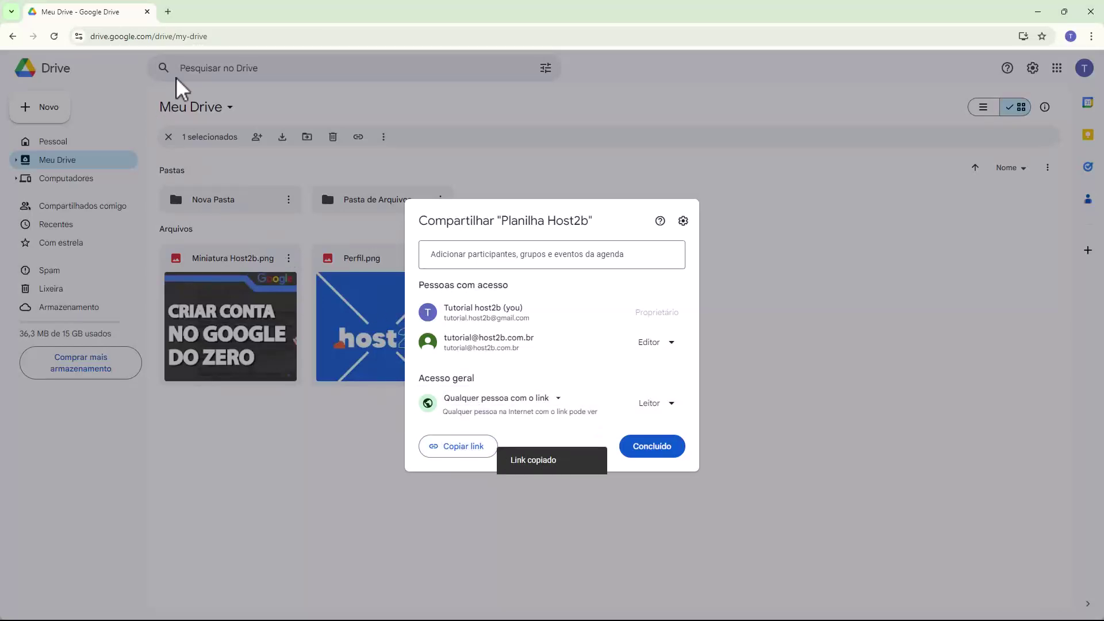
pyautogui.click(167, 12)
pyautogui.click(138, 36)
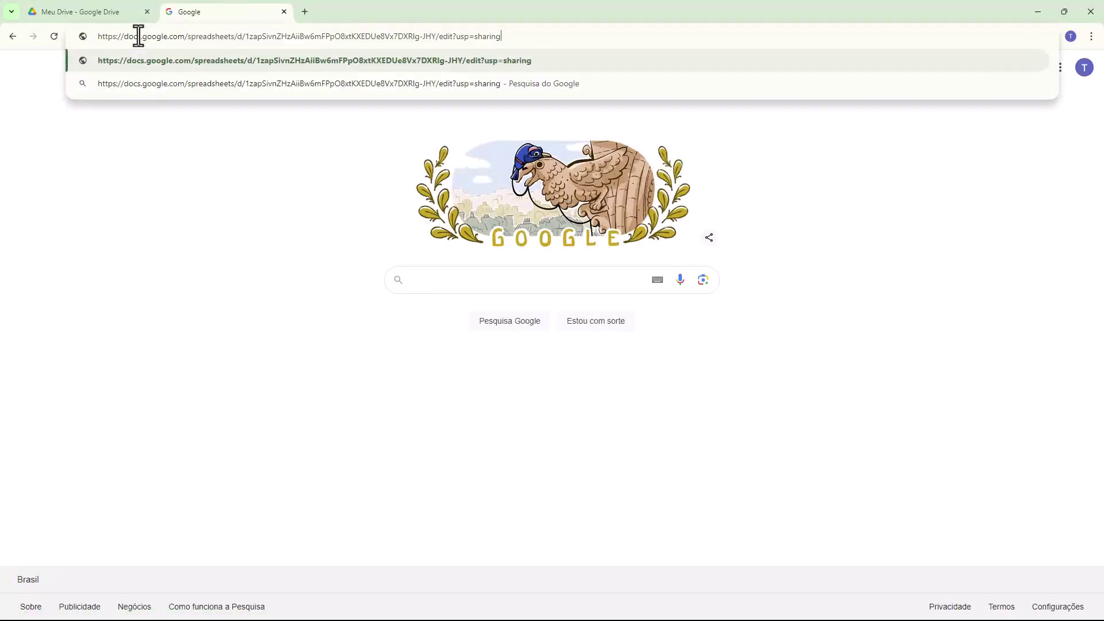
# Step: Load the pasted link, try editing cell C8, and switch to the incognito view-only sheet
pyautogui.press('Return')
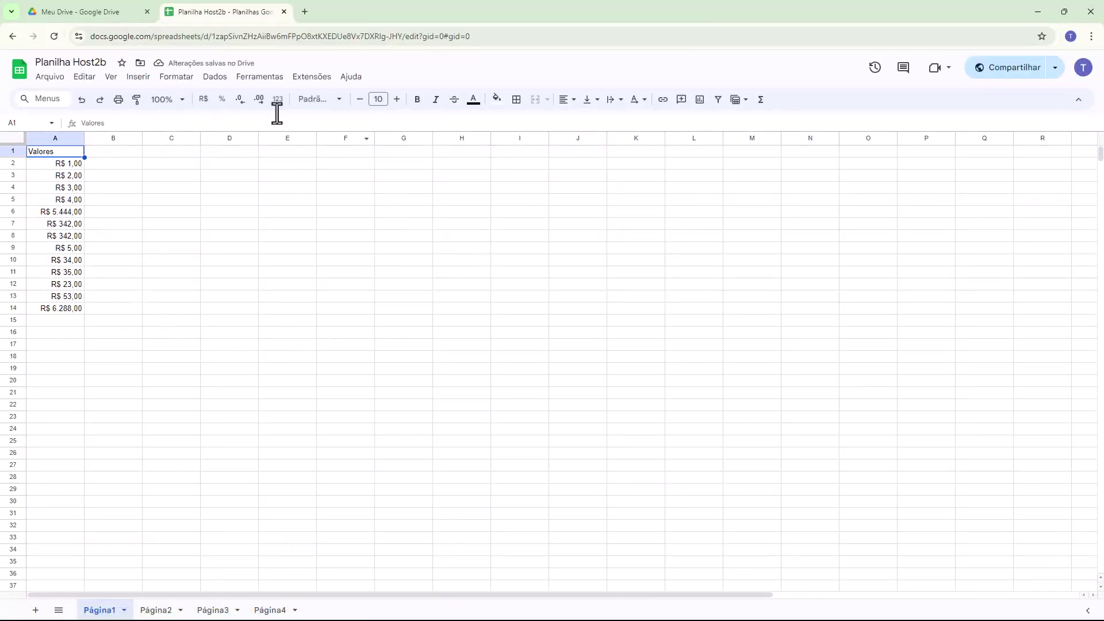
pyautogui.click(117, 250)
pyautogui.doubleClick(163, 236)
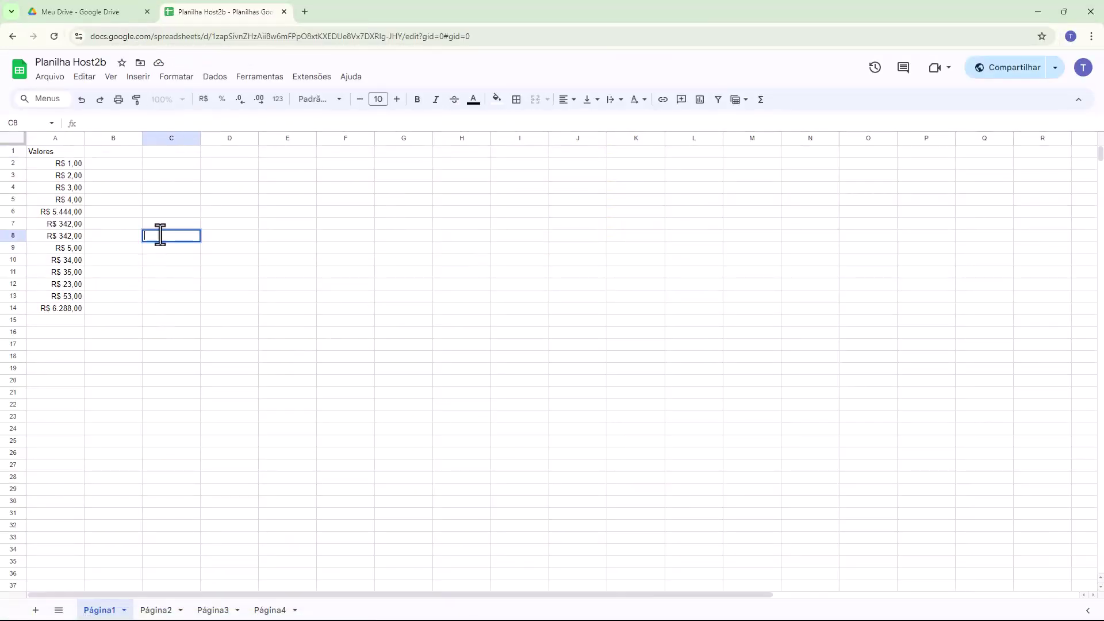
pyautogui.hotkey('alt', 'Tab')
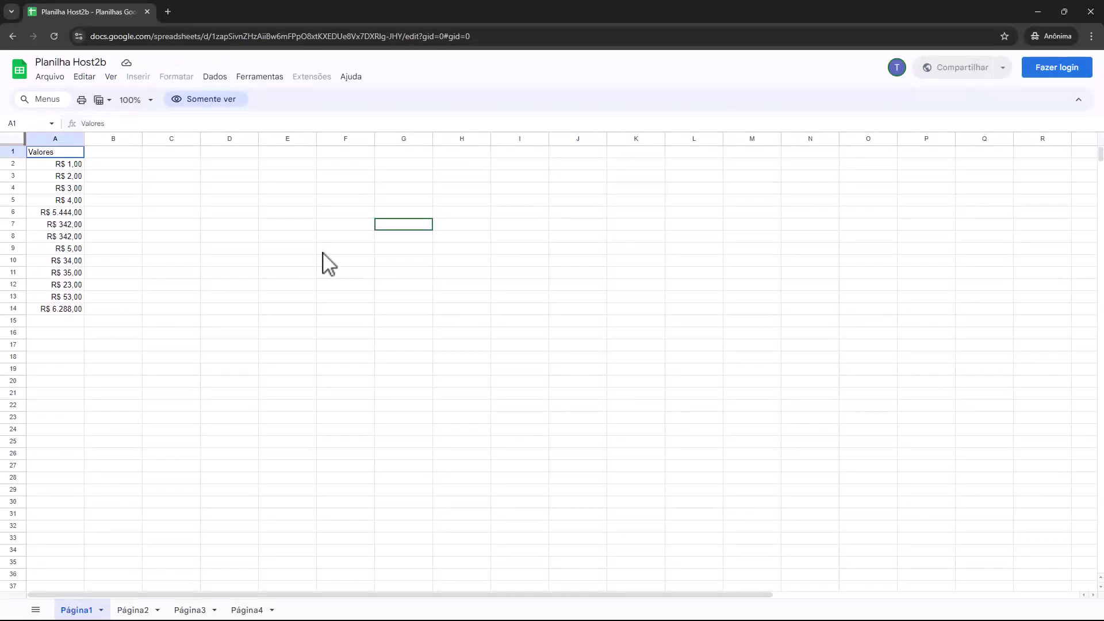
# Step: Try selecting and editing cells E5, E6, E7 and D5 in the view-only sheet
pyautogui.click(394, 261)
pyautogui.click(325, 261)
pyautogui.click(274, 224)
pyautogui.click(280, 225)
pyautogui.click(280, 211)
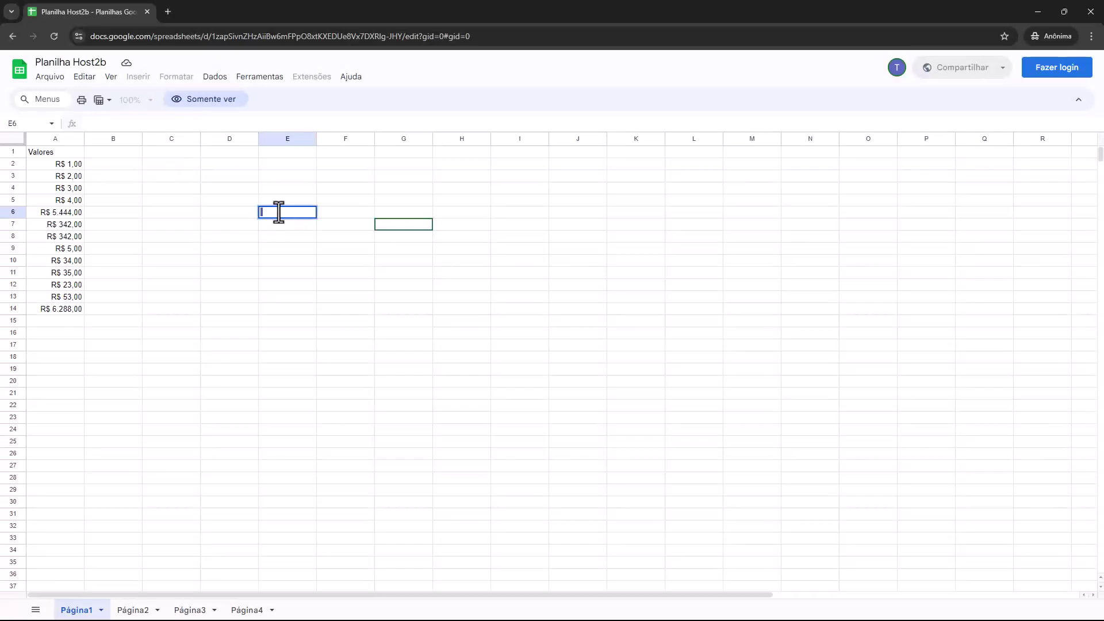
pyautogui.click(281, 200)
pyautogui.click(281, 201)
pyautogui.click(273, 213)
pyautogui.click(272, 212)
pyautogui.click(236, 202)
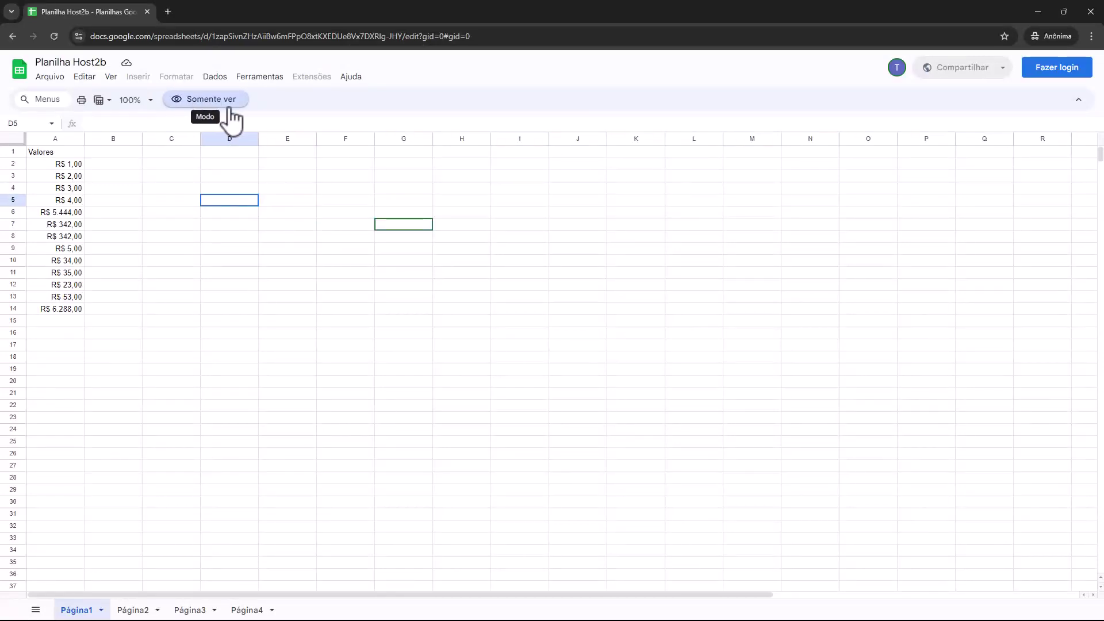
# Step: Check the viewer's Arquivo menu options, then return to the signed-in window
pyautogui.click(50, 76)
pyautogui.moveTo(97, 226)
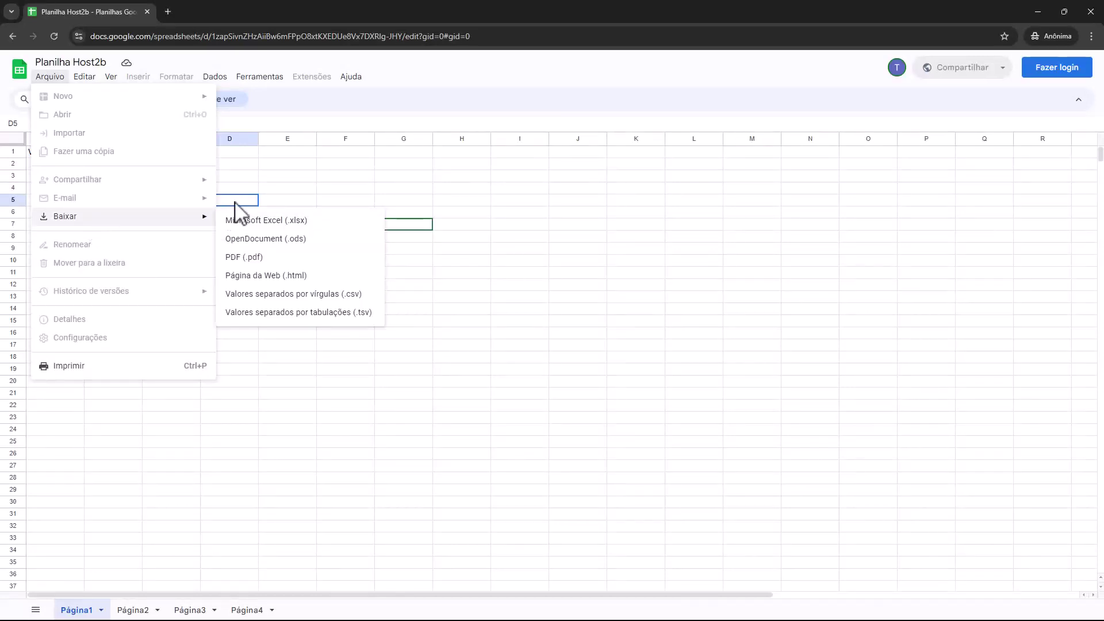
pyautogui.hotkey('alt', 'Tab')
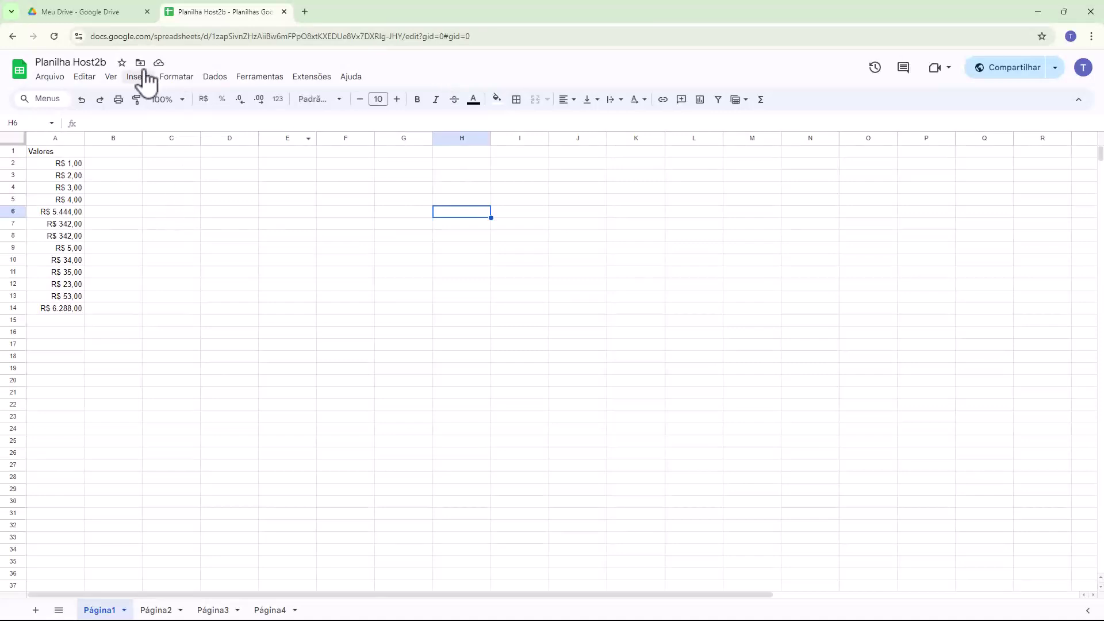
# Step: Return to Google Drive and open the sharing settings for Nova Pasta
pyautogui.click(129, 20)
pyautogui.press('Escape')
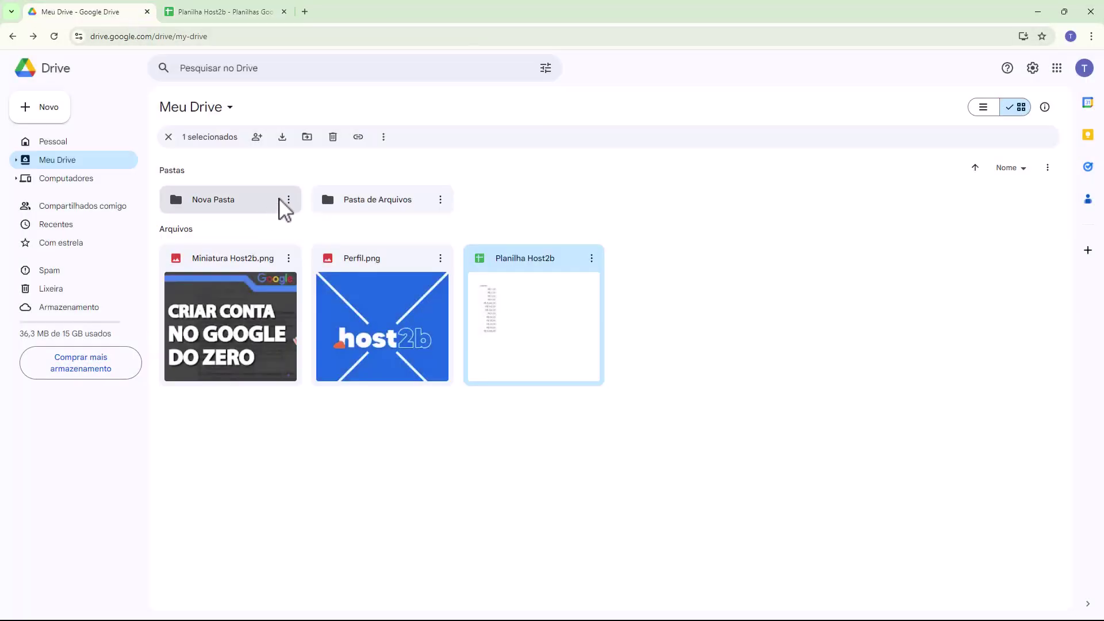
pyautogui.click(288, 202)
pyautogui.moveTo(364, 301)
pyautogui.click(505, 302)
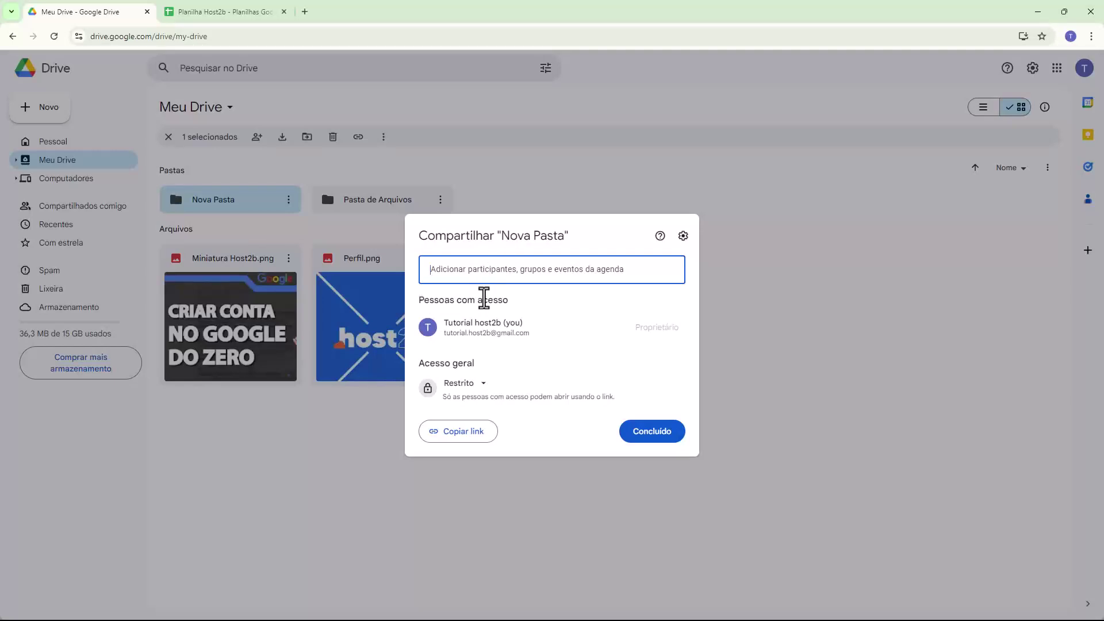
# Step: Make Nova Pasta viewable by anyone with the link as Leitor and copy its link
pyautogui.moveTo(430, 364); pyautogui.dragTo(444, 364)
pyautogui.click(458, 384)
pyautogui.click(502, 448)
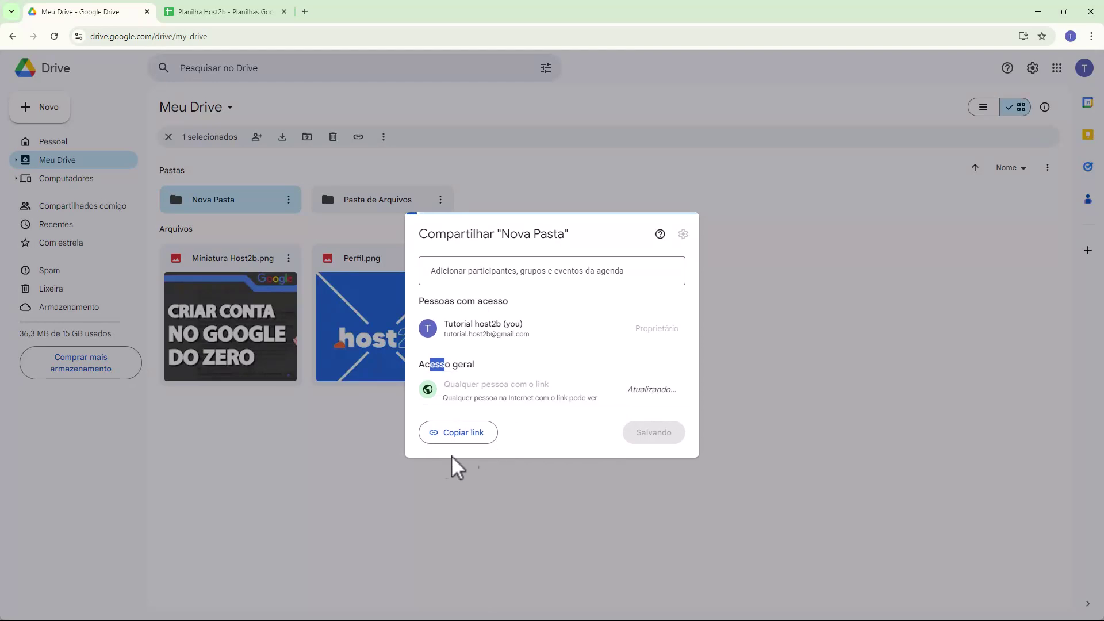
pyautogui.click(657, 390)
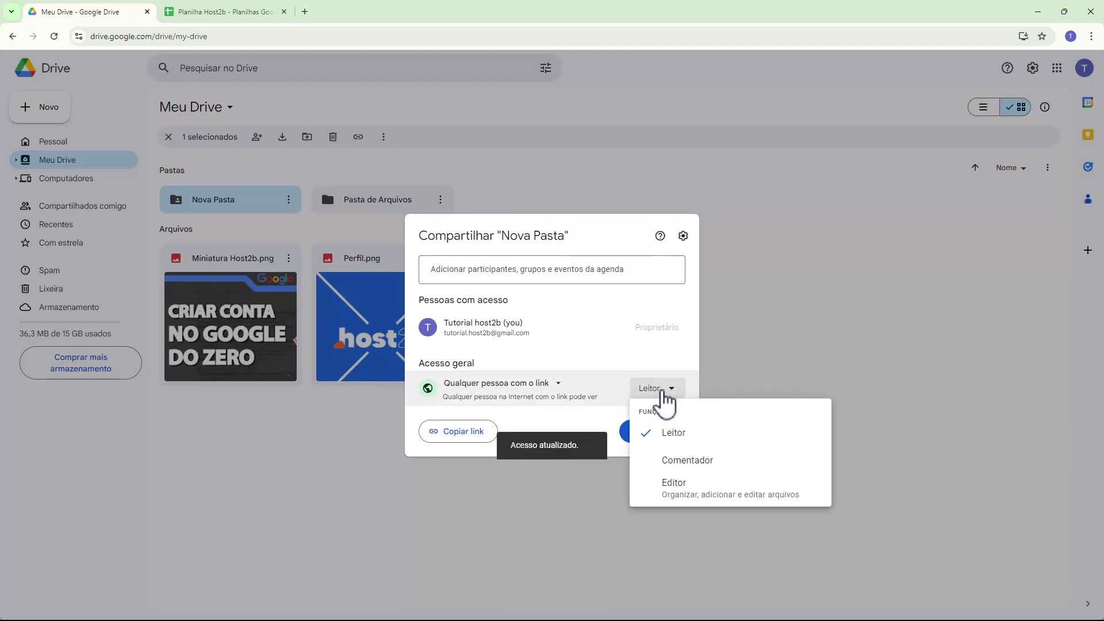
pyautogui.click(464, 441)
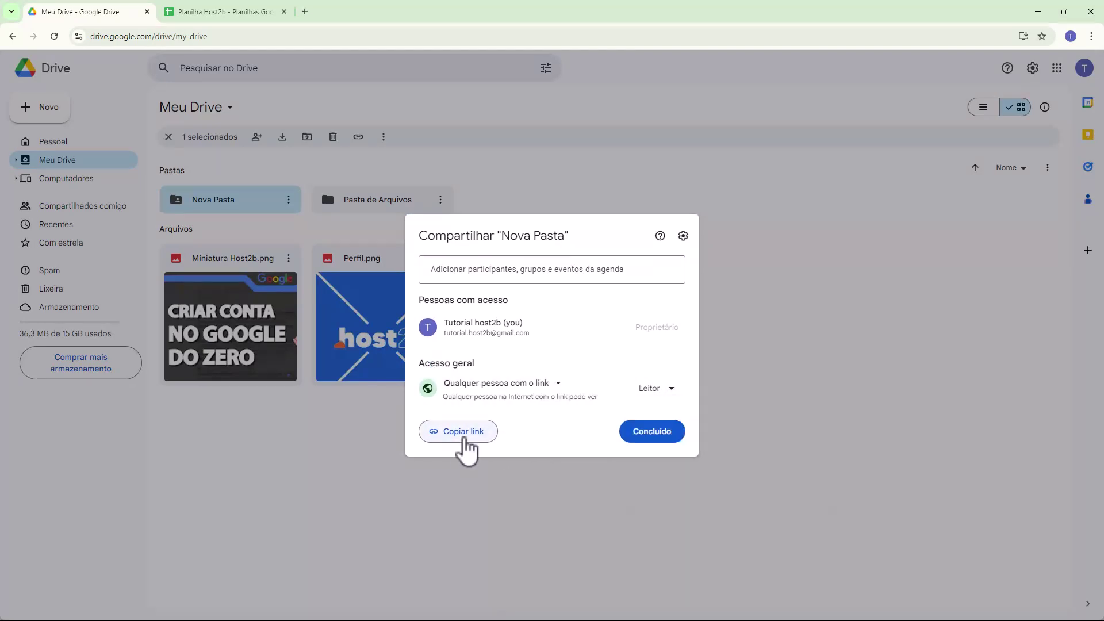
pyautogui.click(466, 438)
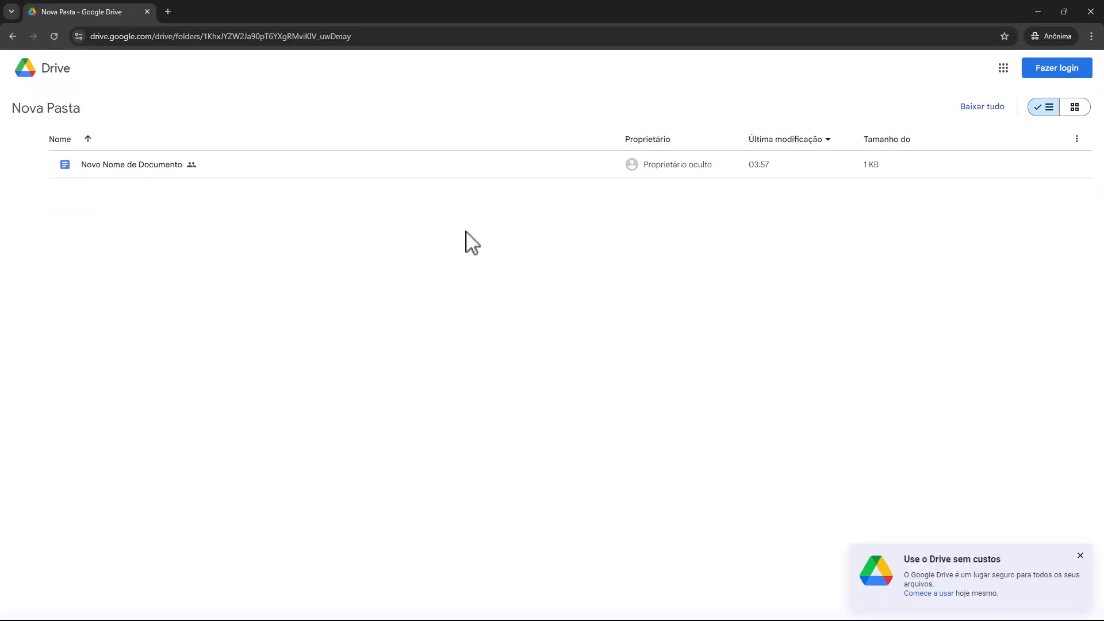
# Step: Open Novo Nome de Documento from the shared folder, close its tab, and return to Meu Drive
pyautogui.doubleClick(238, 164)
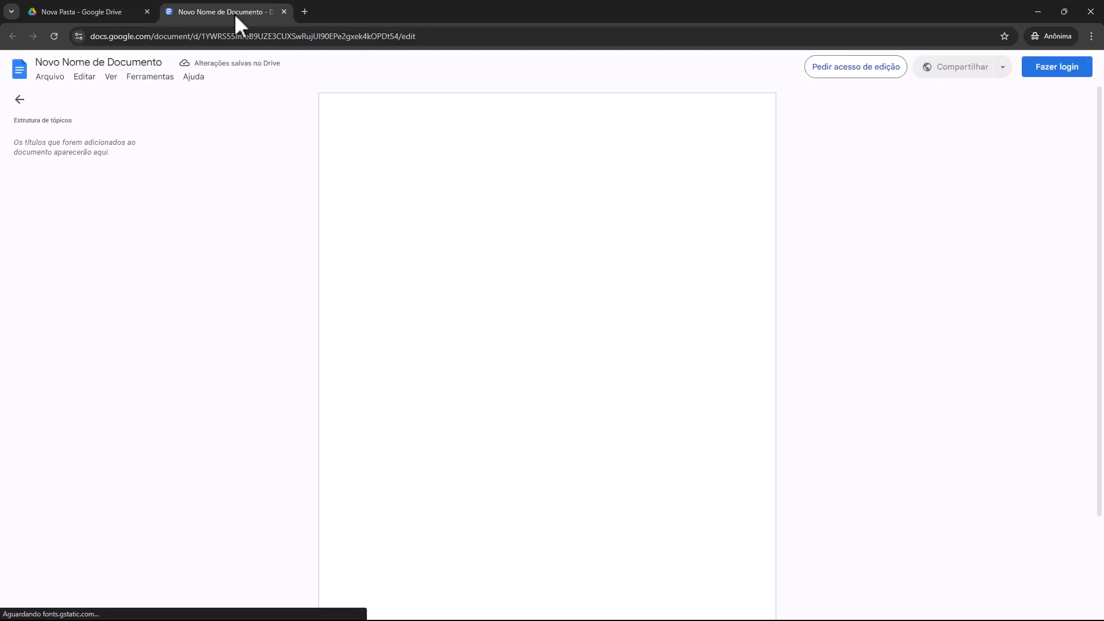
pyautogui.middleClick(233, 12)
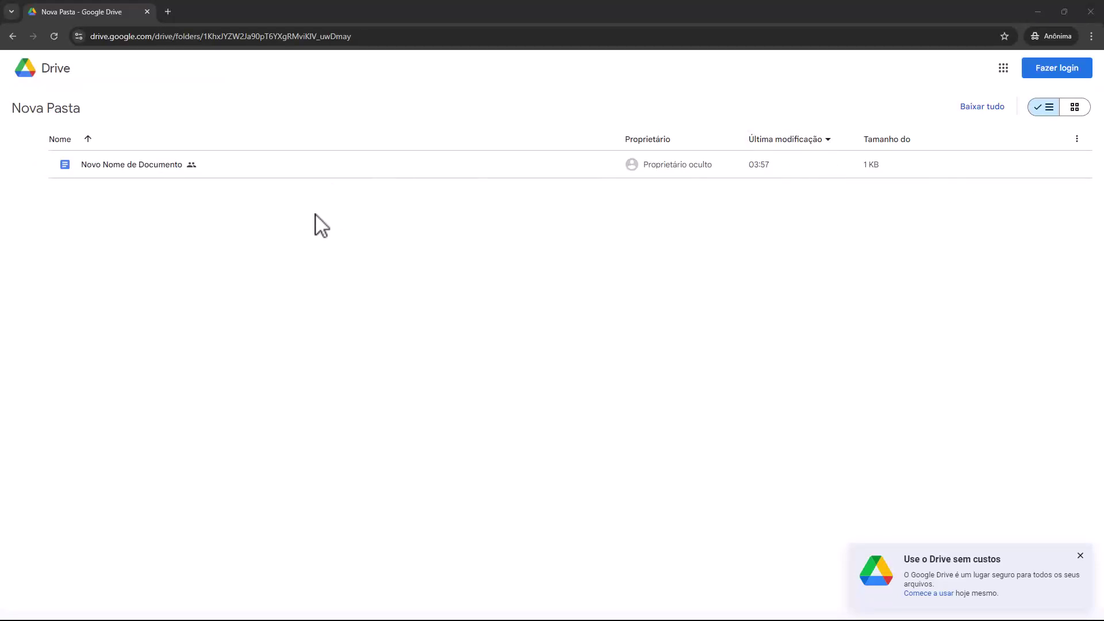
pyautogui.hotkey('alt', 'Tab')
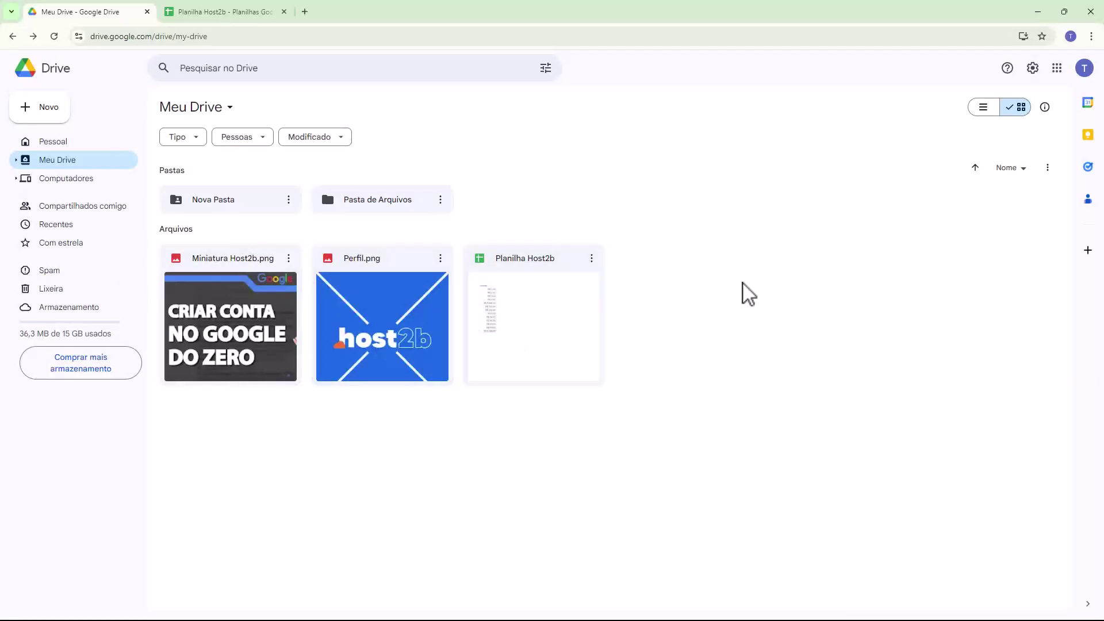